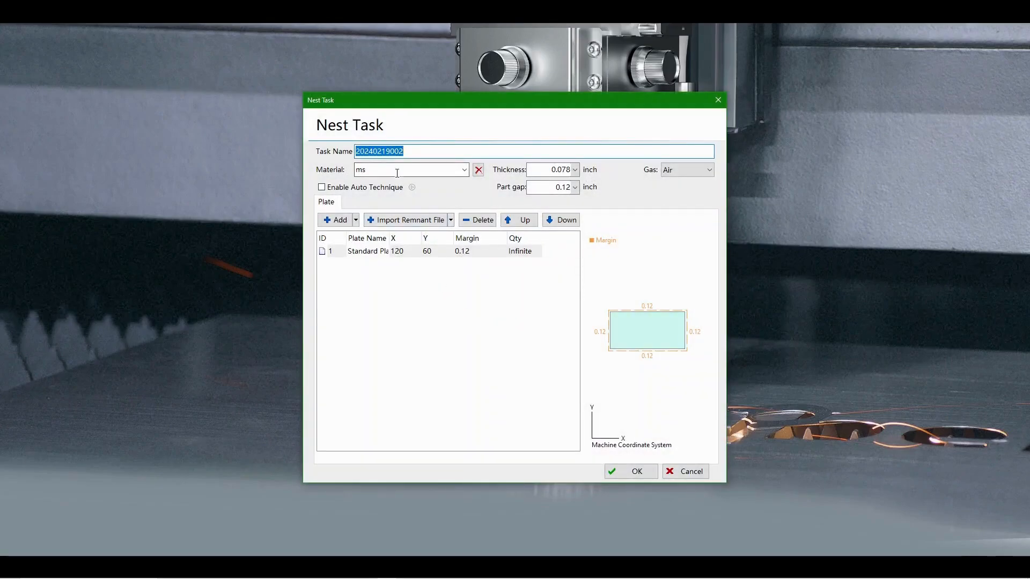
Create the nest task for ms material, 0.078 inch thick, with Air as gas and the 120 x 60 standard plate.
click(696, 171)
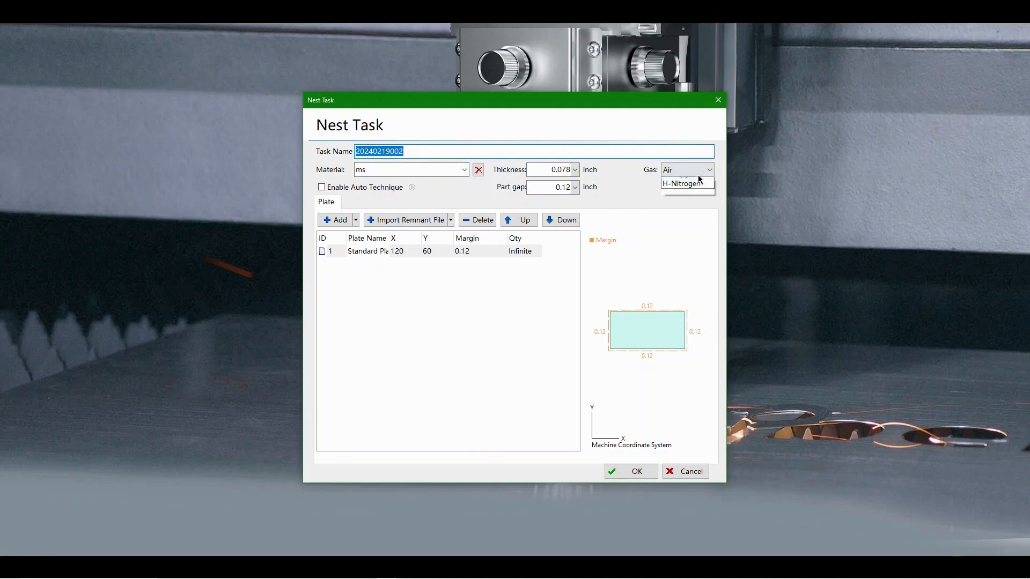
click(697, 203)
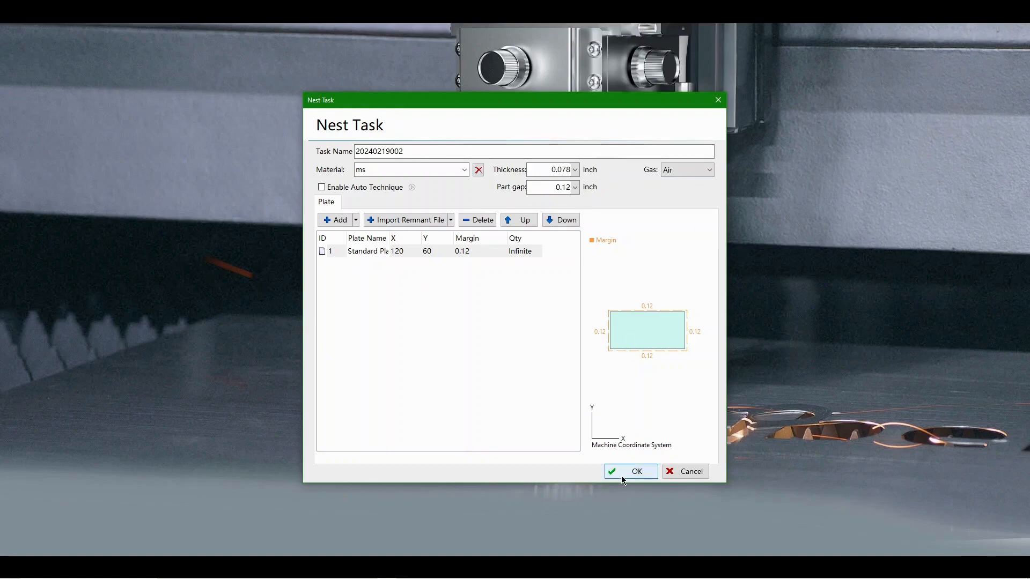
click(621, 475)
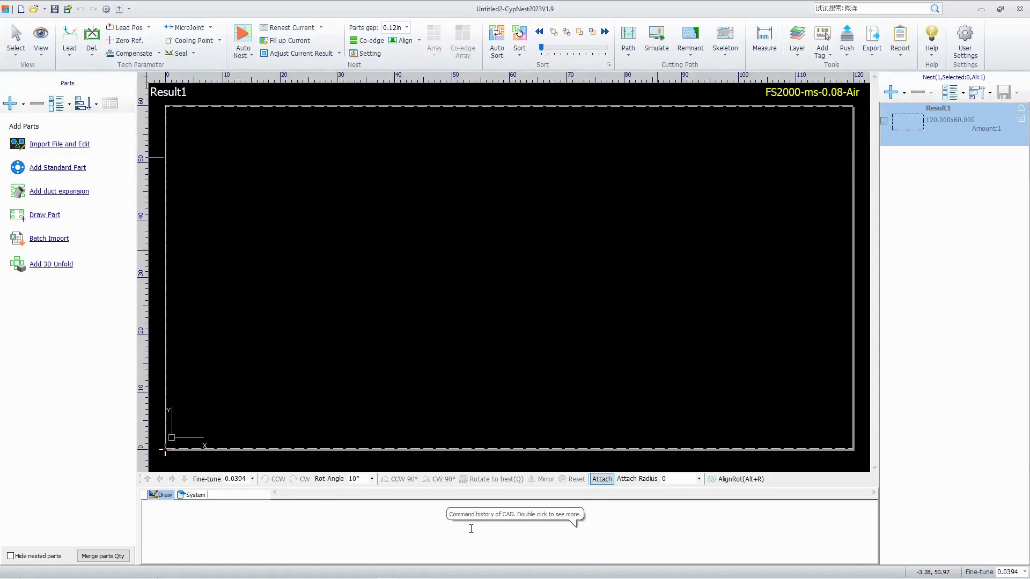
Import the part file Fancy pen holder.dxf into the parts list.
click(65, 145)
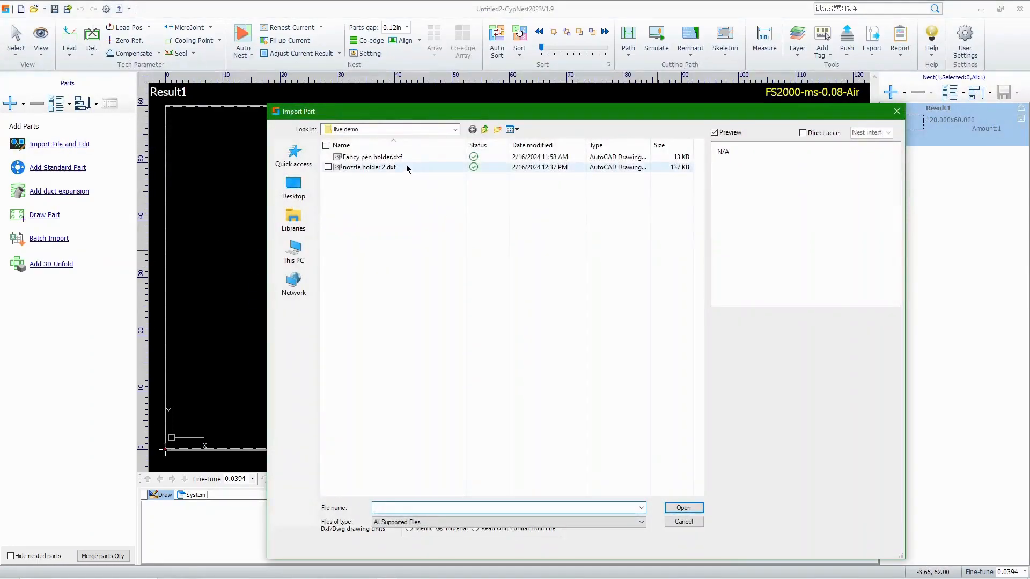
click(401, 159)
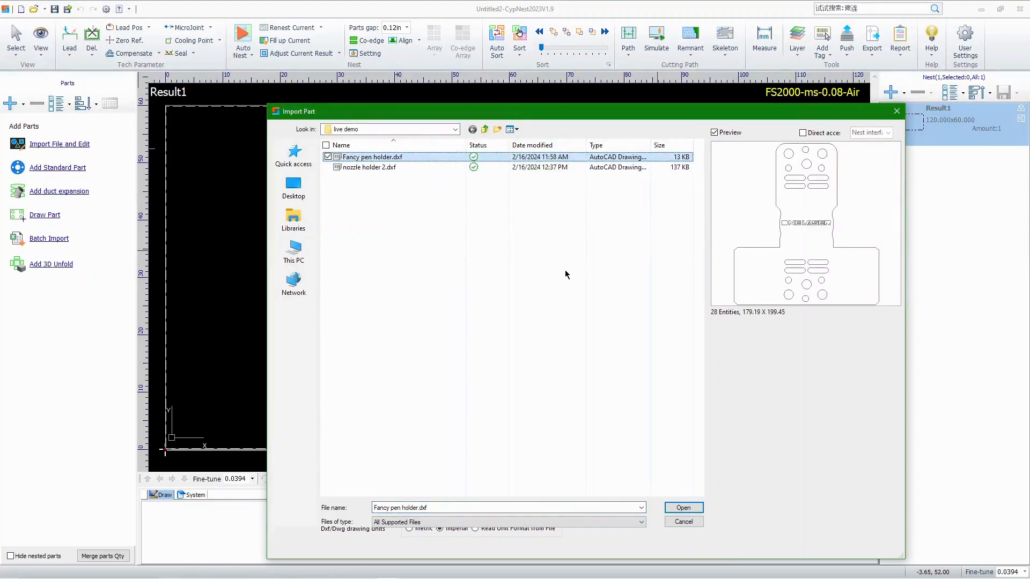
key(Return)
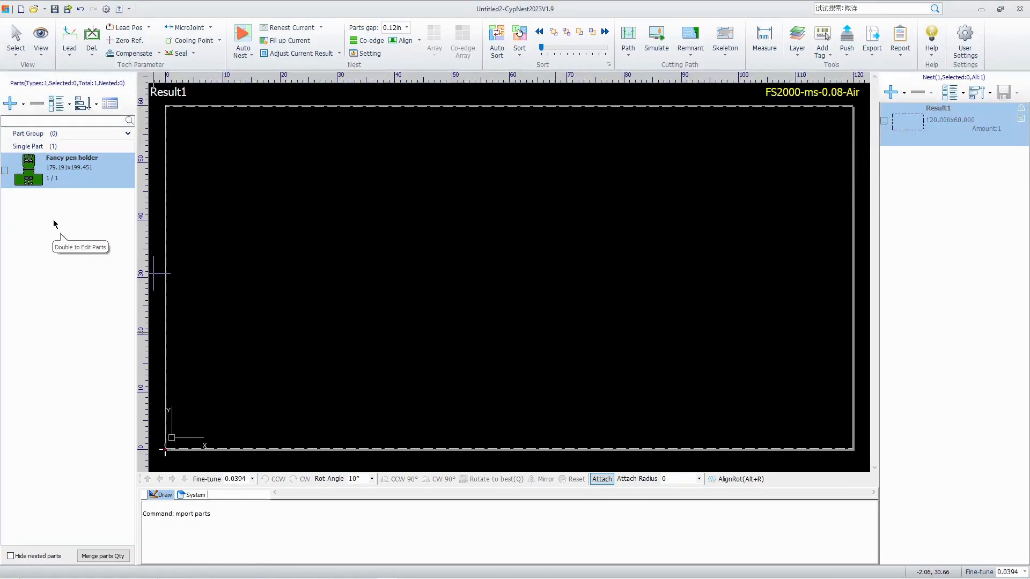
Open the part file nozzle holder 2.dxf for import.
click(11, 103)
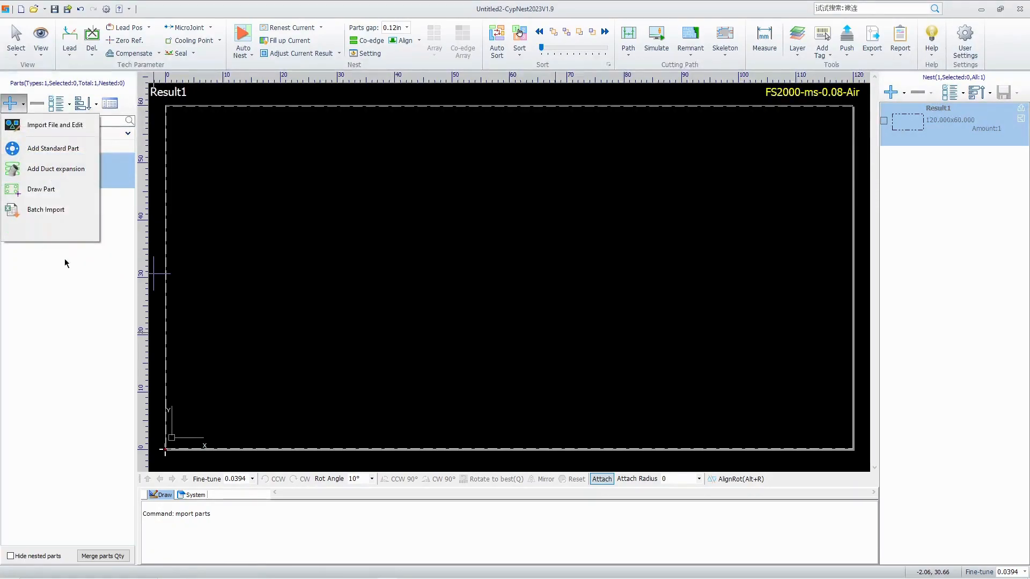
click(55, 126)
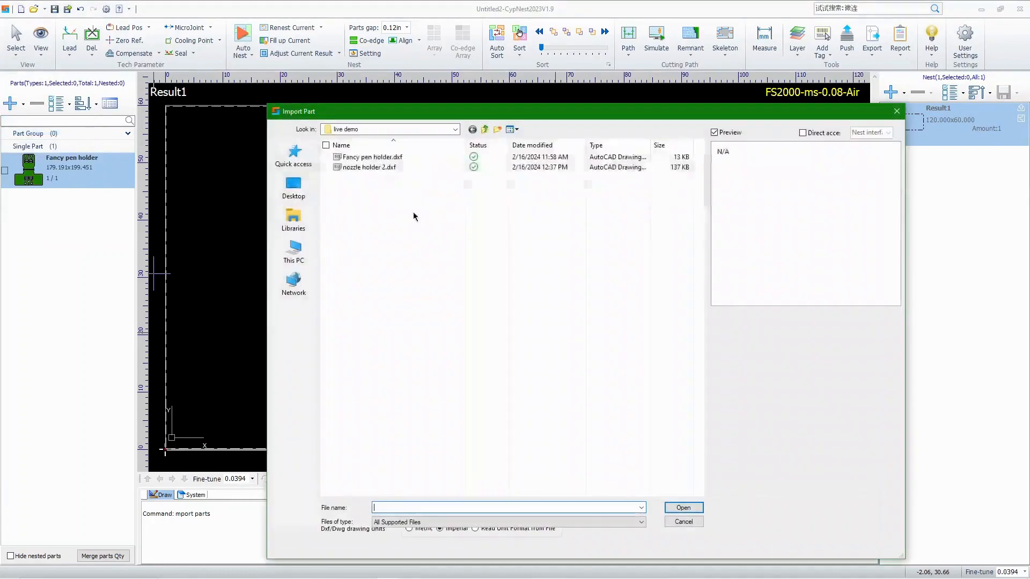
click(386, 170)
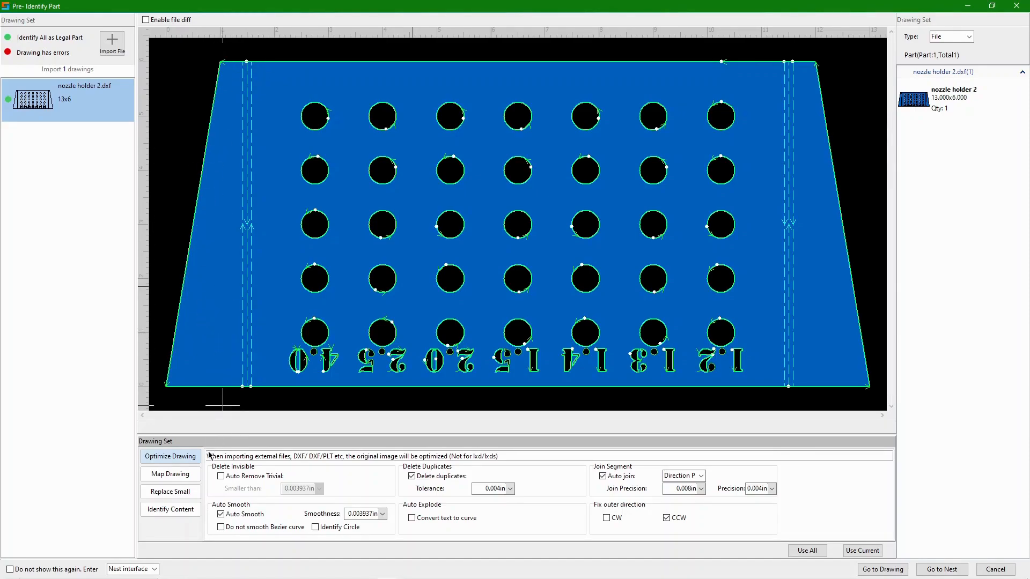
Map the BEND and BEND_EXTENT layers to No Process and apply the mapping to the current drawing.
click(194, 476)
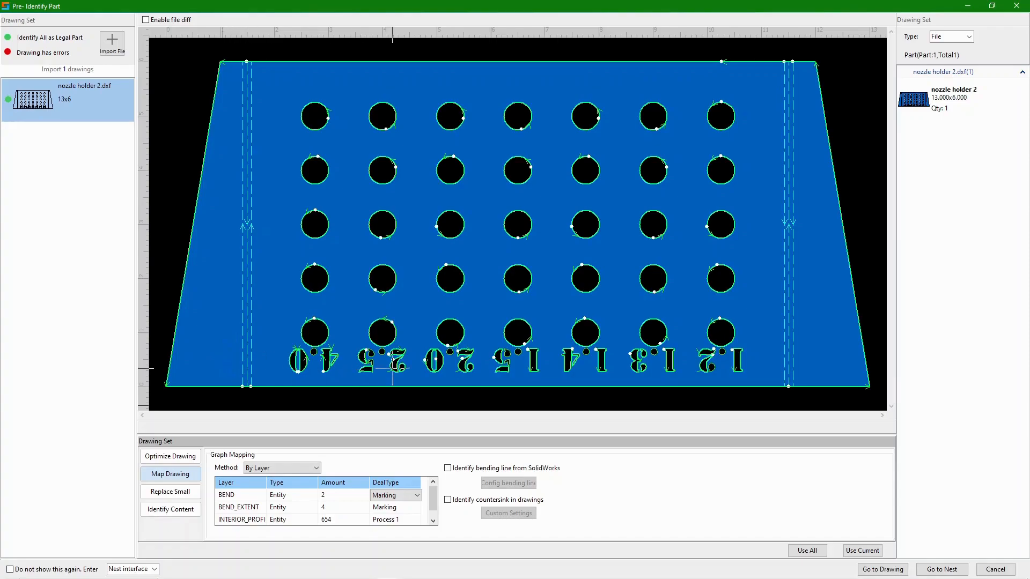
click(416, 502)
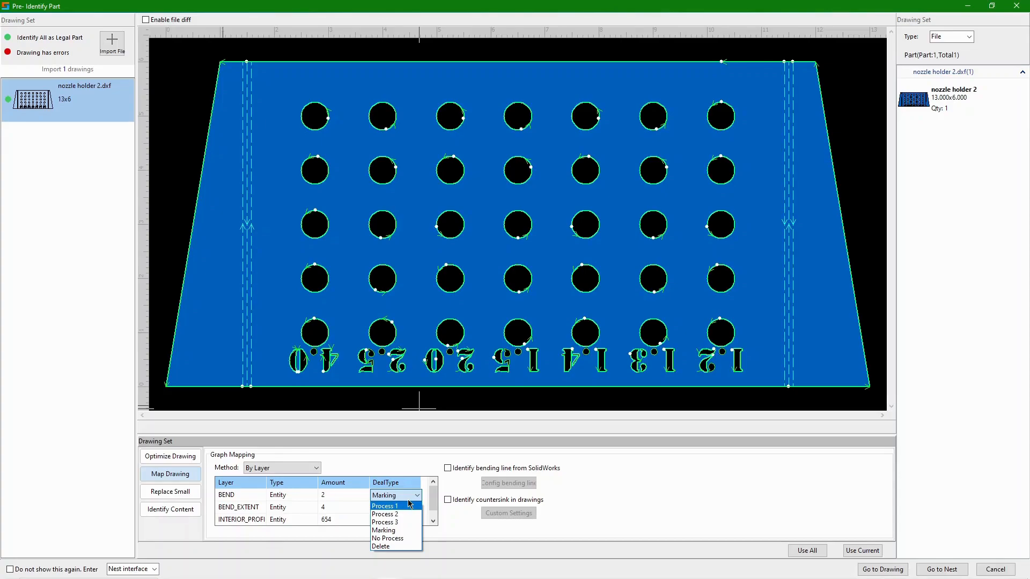
click(412, 539)
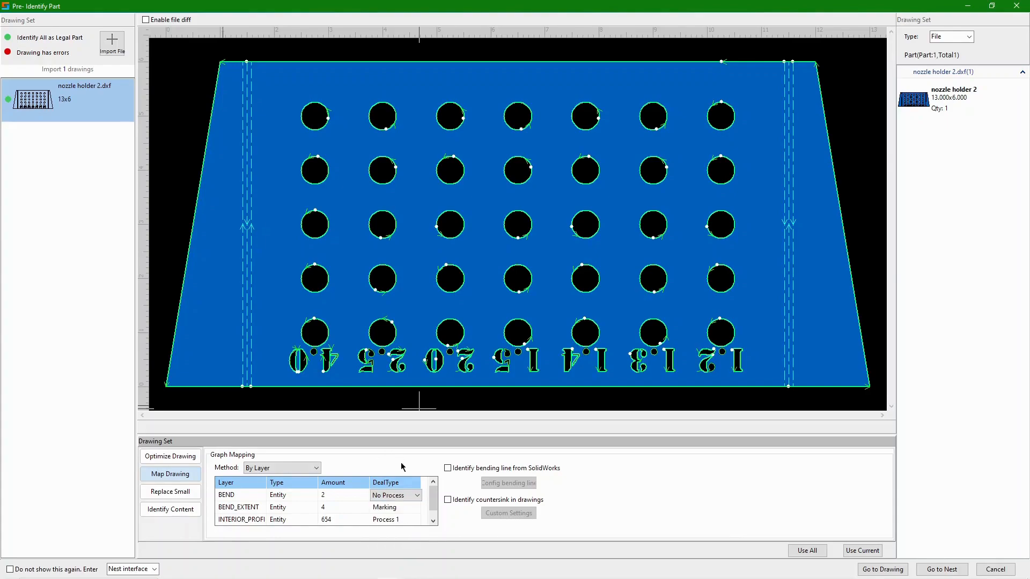
click(414, 508)
click(413, 508)
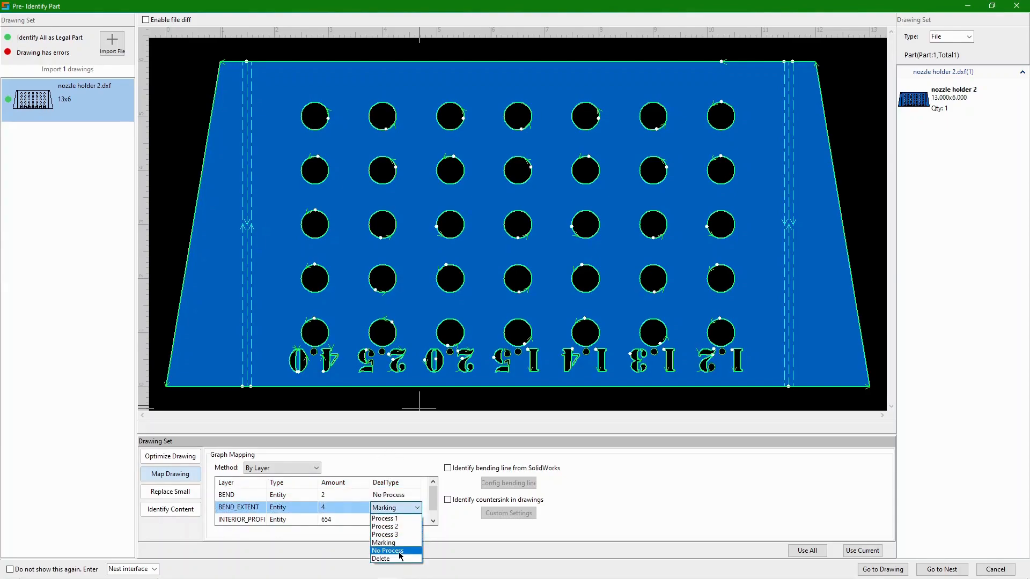
click(401, 556)
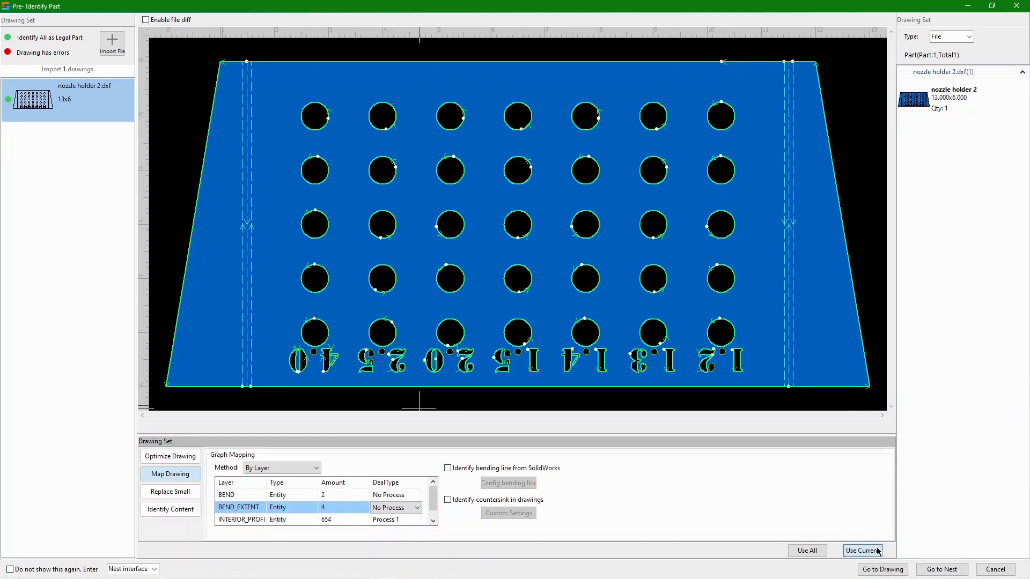
click(861, 551)
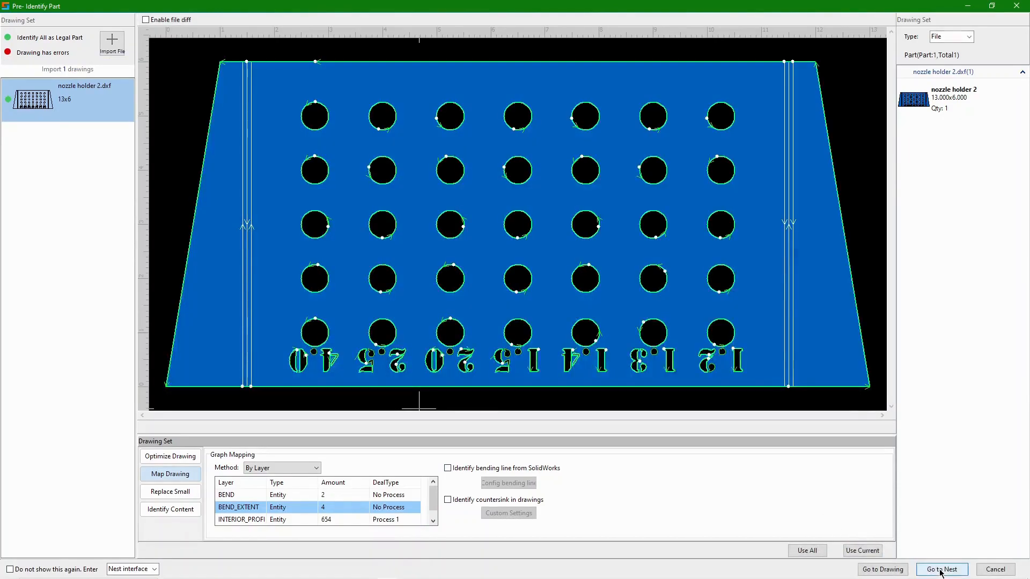
Send the identified nozzle holder 2 part to the nest's parts list.
click(940, 572)
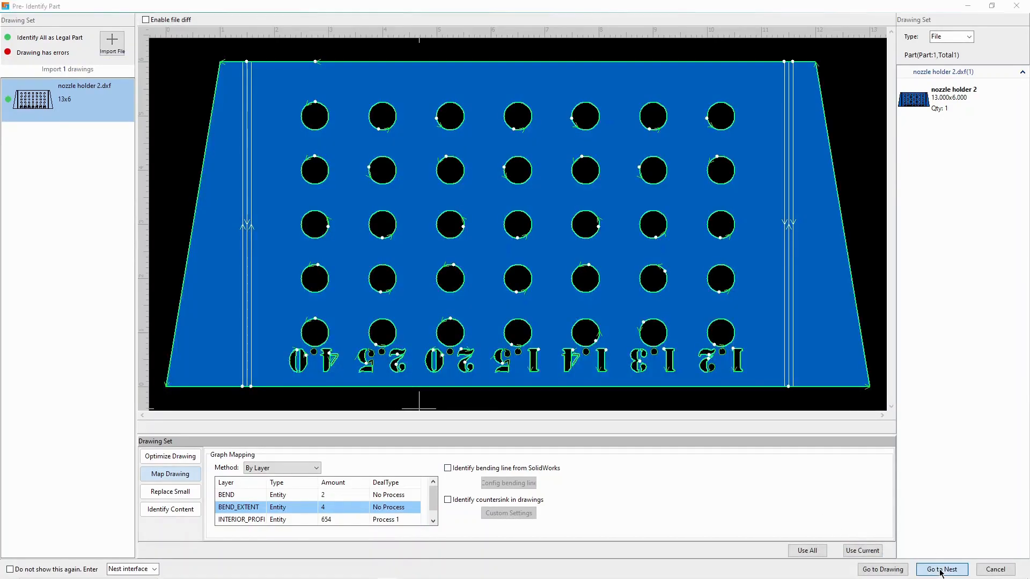
click(593, 337)
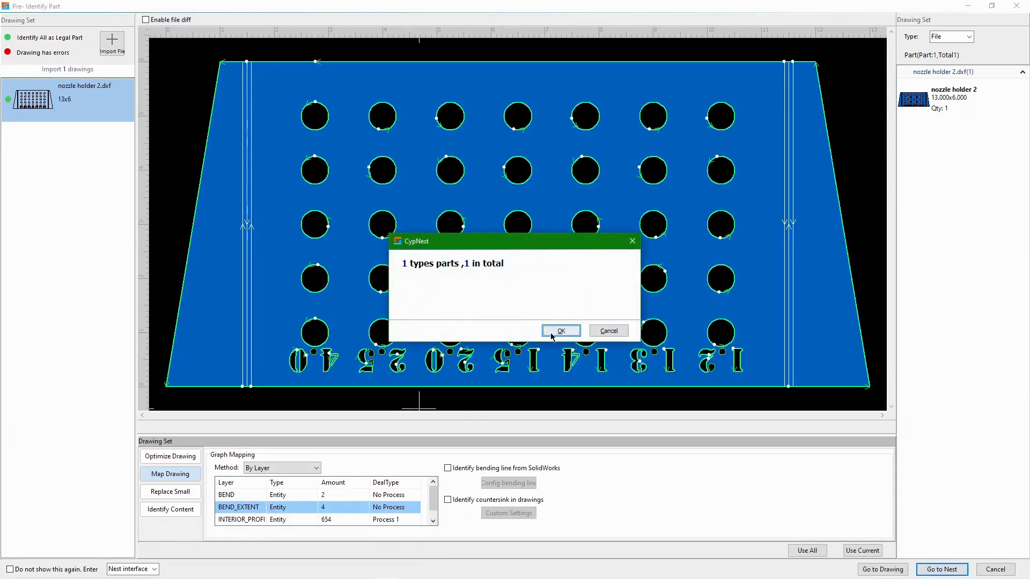
click(559, 330)
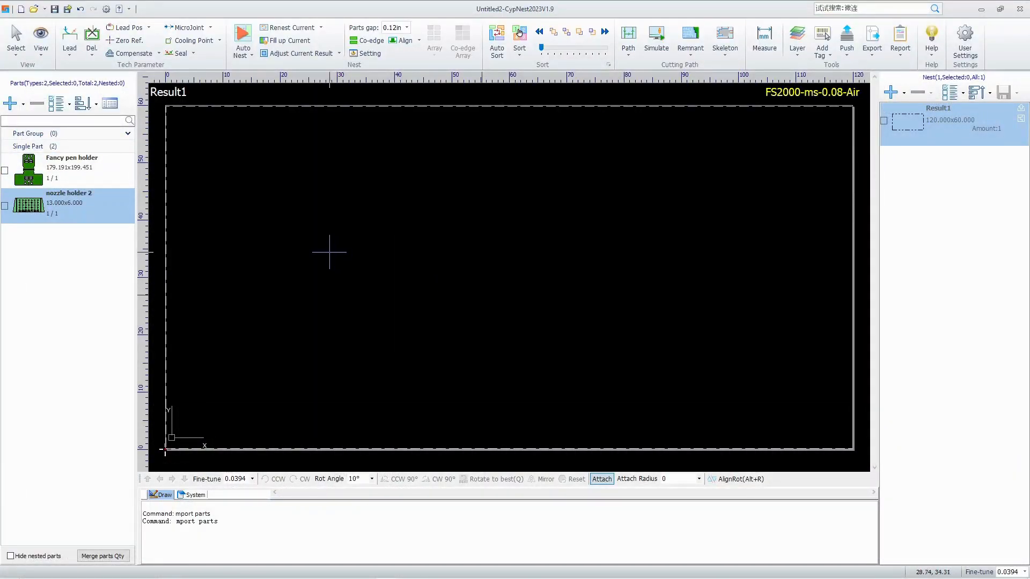
Set the quantity of both nozzle holder 2 and Fancy pen holder to 50.
double_click(59, 219)
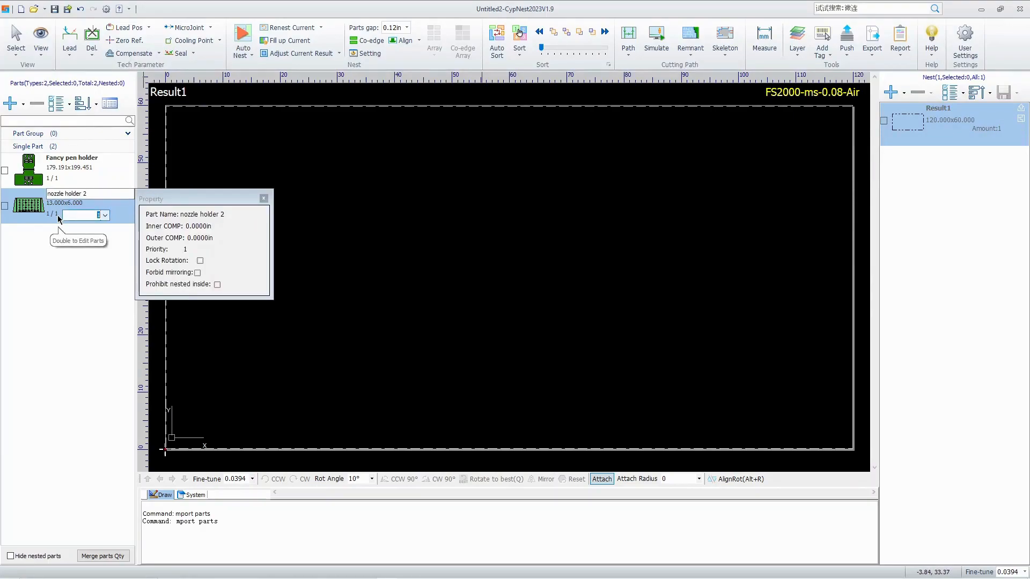
text(50)
key(Return)
double_click(73, 180)
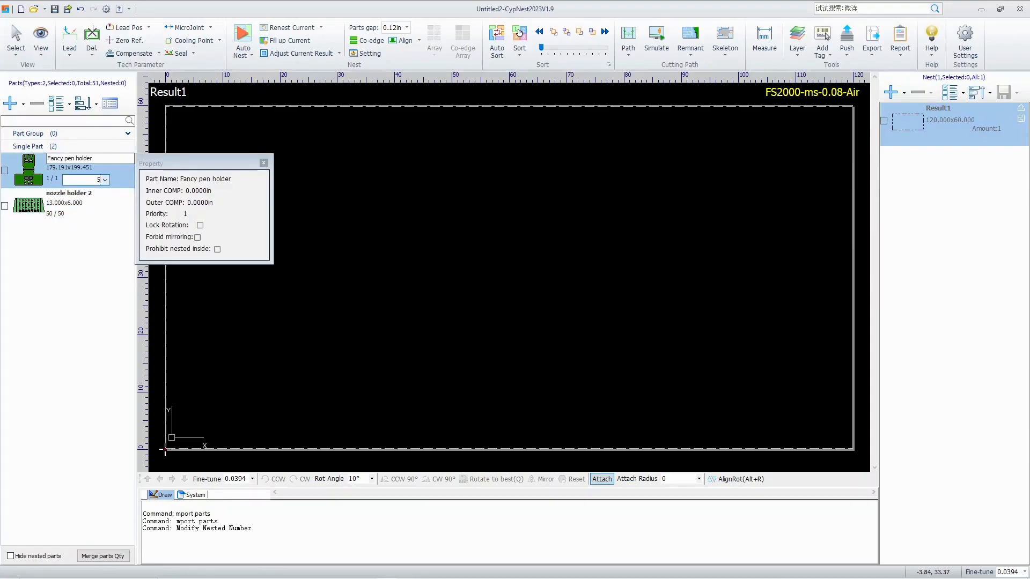
key(Return)
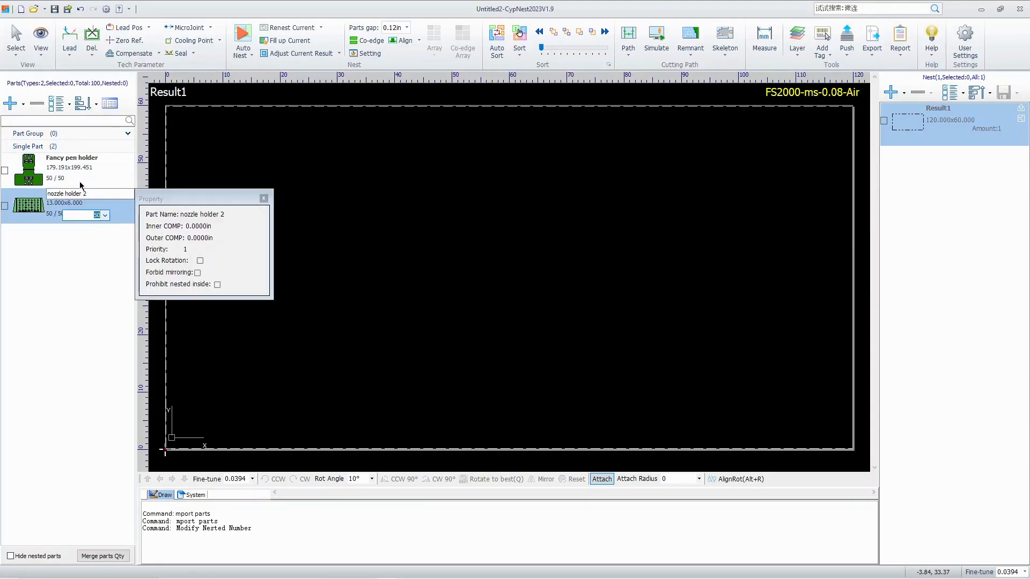
Auto-nest all listed parts on the standard plate with the Profess strategy, automatic direction and arbitrary rotation.
click(239, 33)
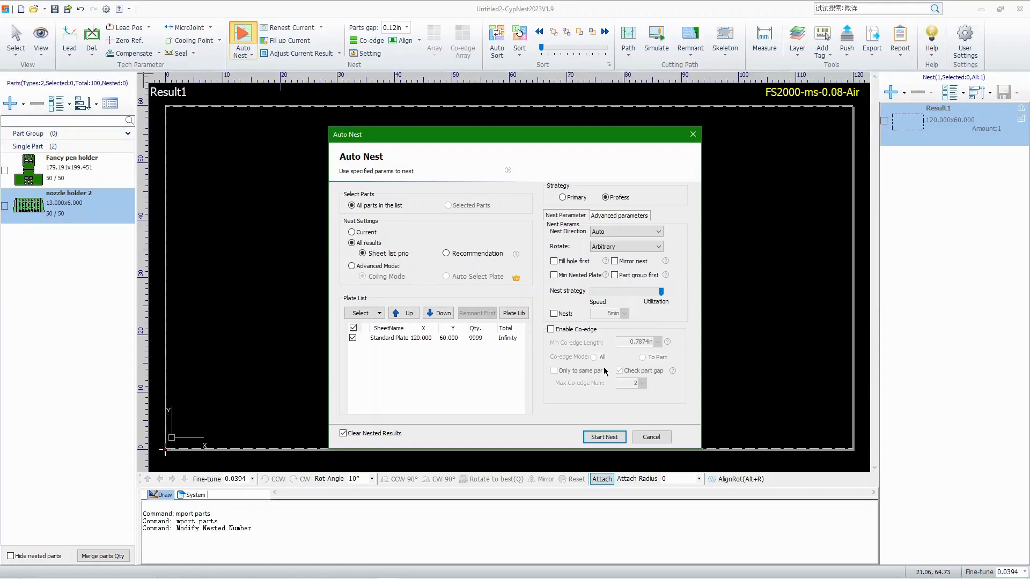
click(601, 436)
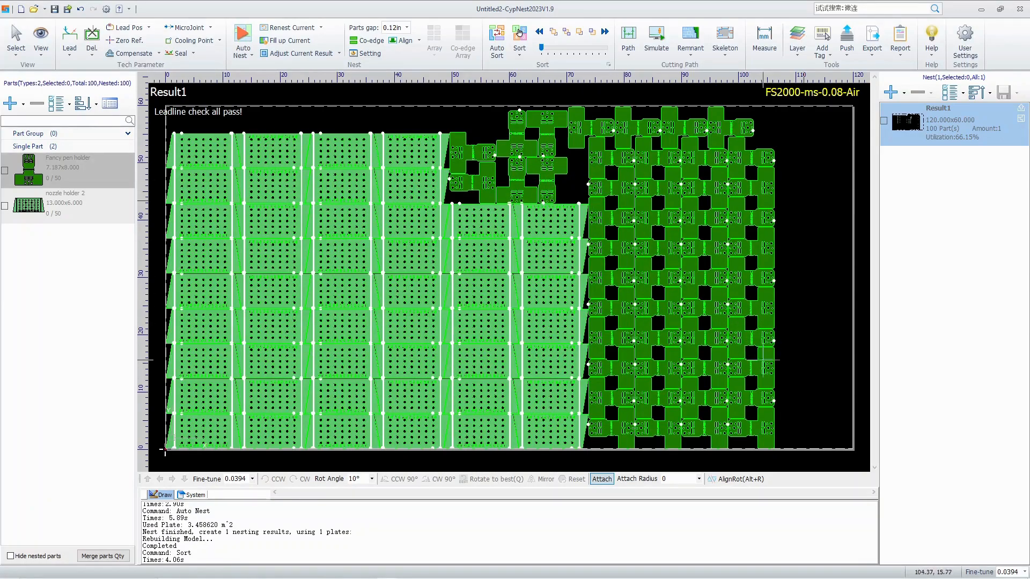
Apply 90° line lead-ins 0.188 in long to all nested parts, correcting illegal leads by position, length and angle.
mouse_move(802, 446)
mouse_down()
mouse_move(550, 389)
mouse_move(133, 41)
mouse_up()
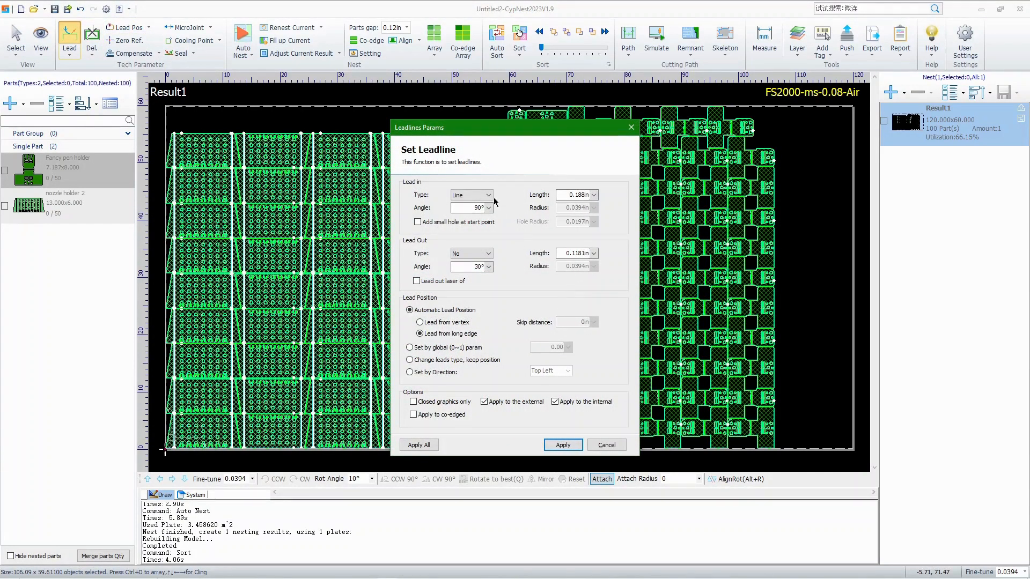
click(579, 442)
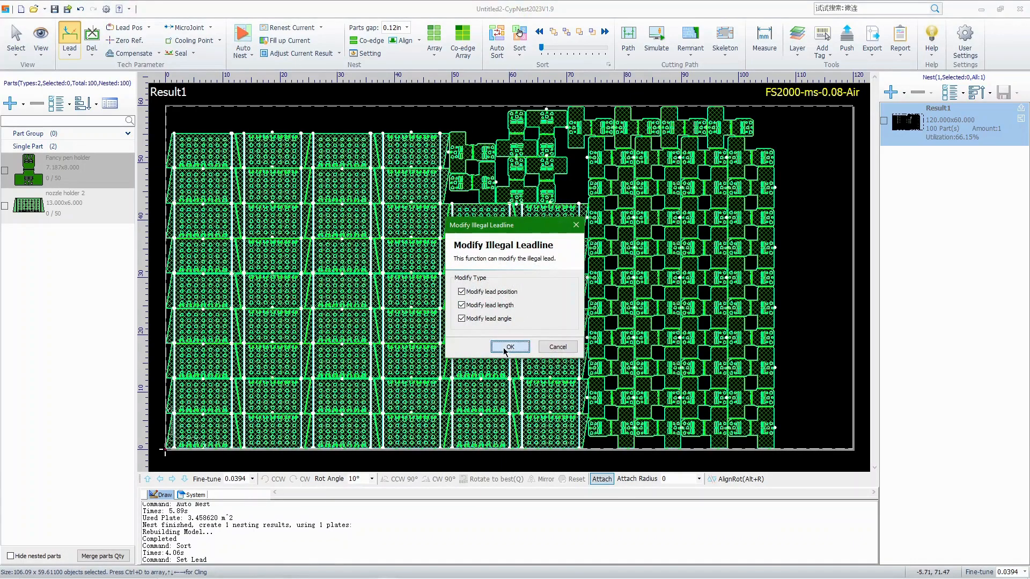
click(501, 347)
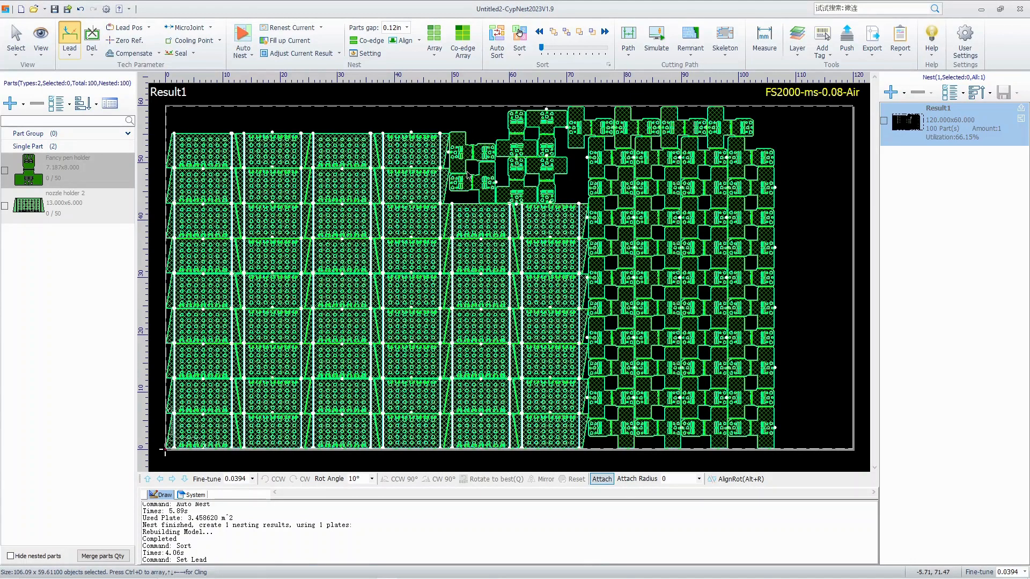
Auto-sort the cutting sequence with Smart sort by part, small figures prioritised, and Heat Dissipation within each part.
scroll(434, 184, up, 8)
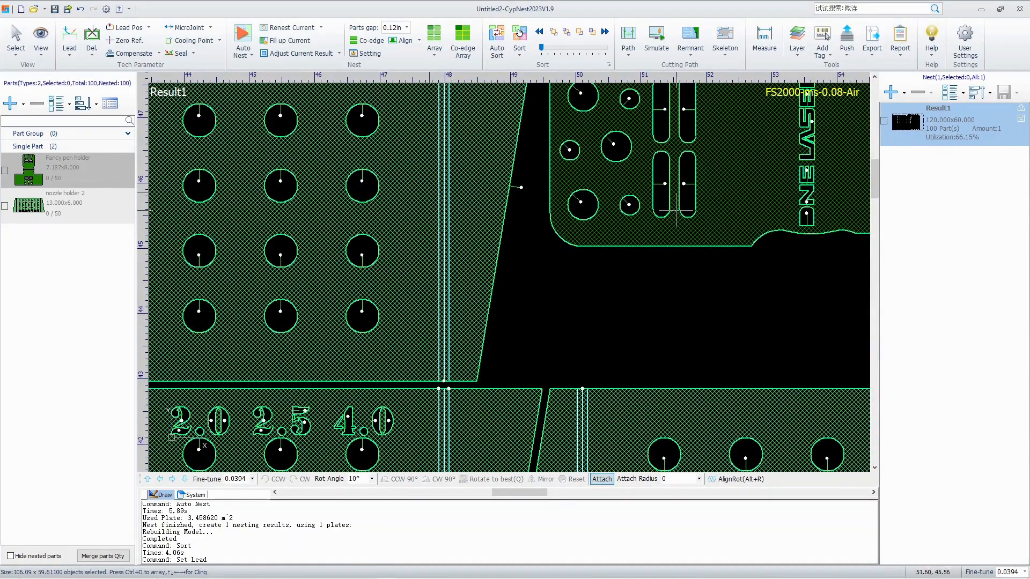
scroll(712, 266, down, 3)
scroll(712, 266, down, 6)
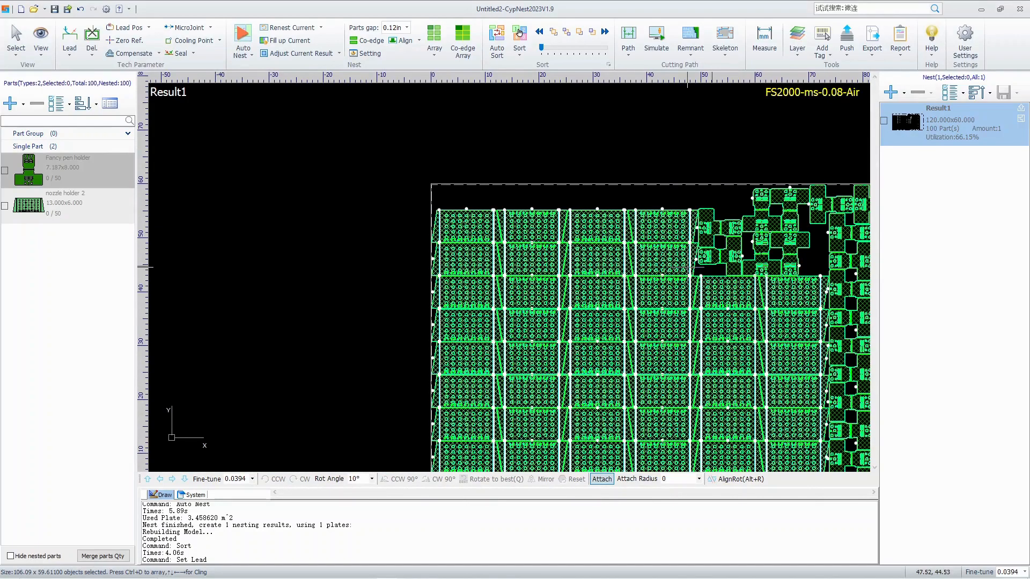
middle_drag(692, 253, 501, 155)
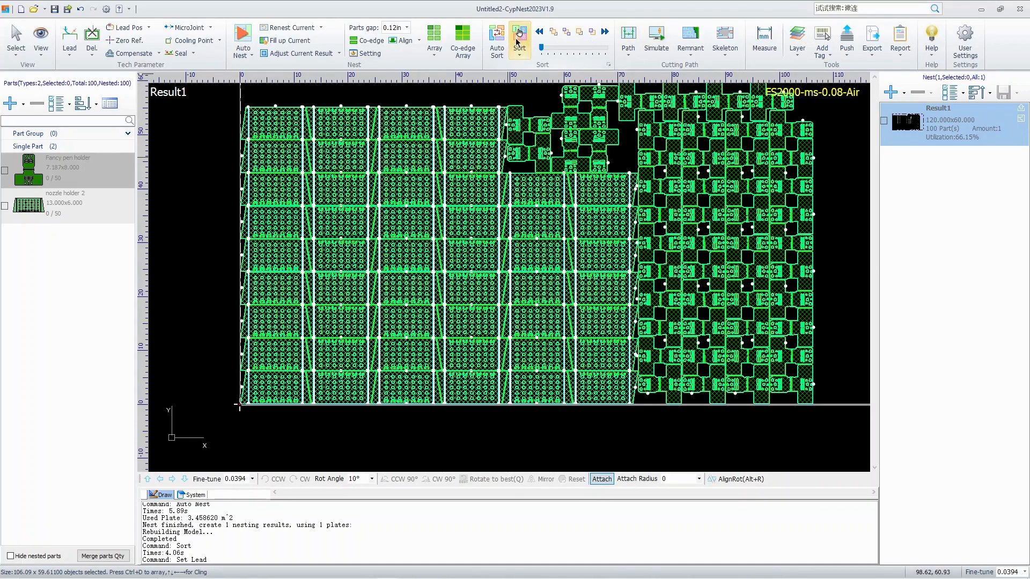
click(496, 40)
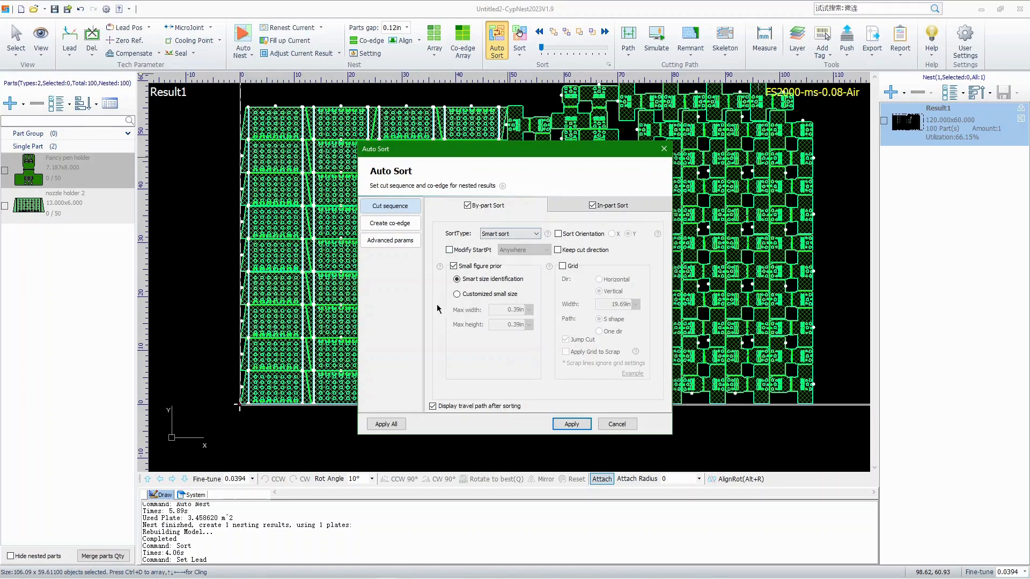
click(631, 211)
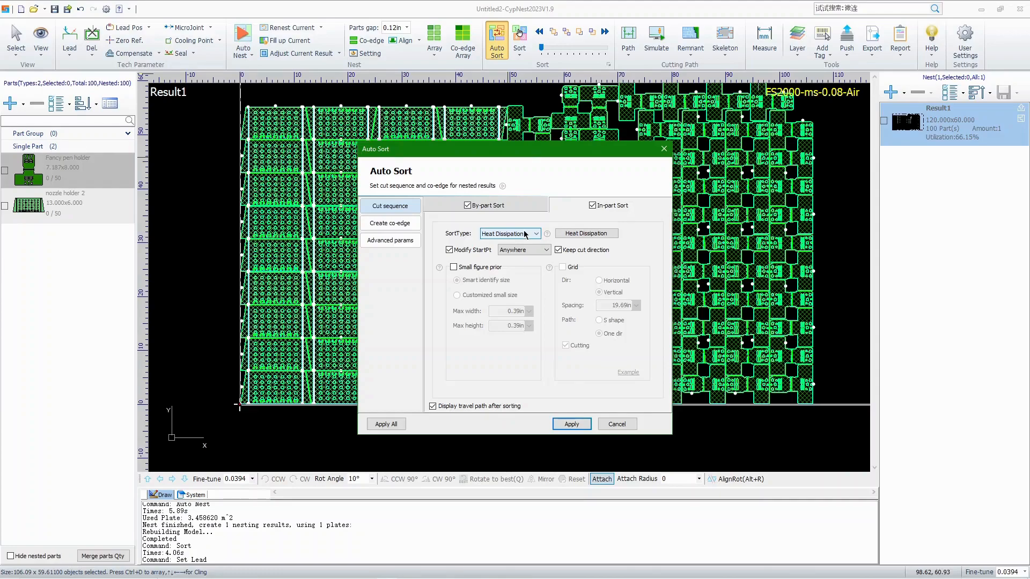
click(491, 205)
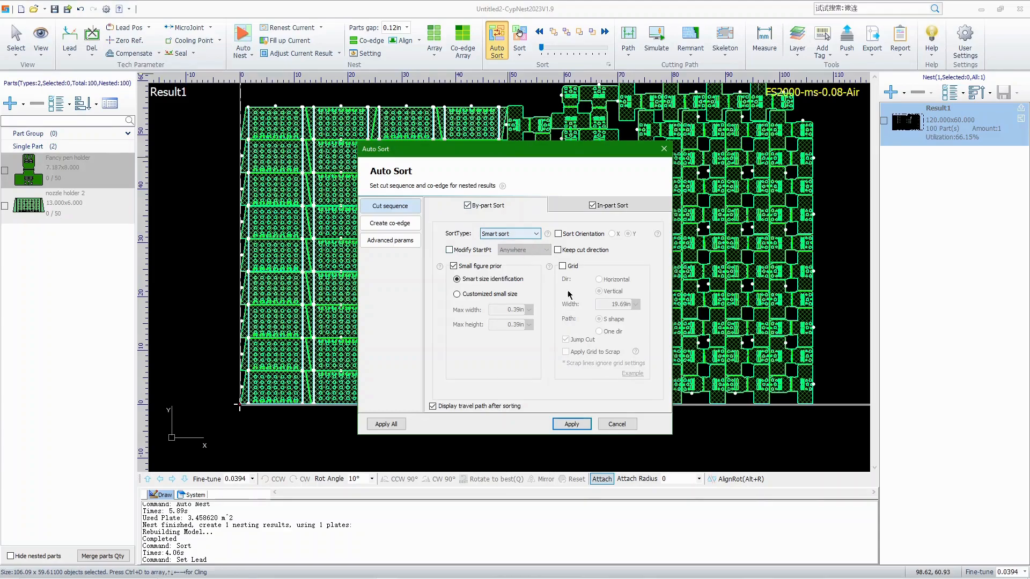
click(572, 424)
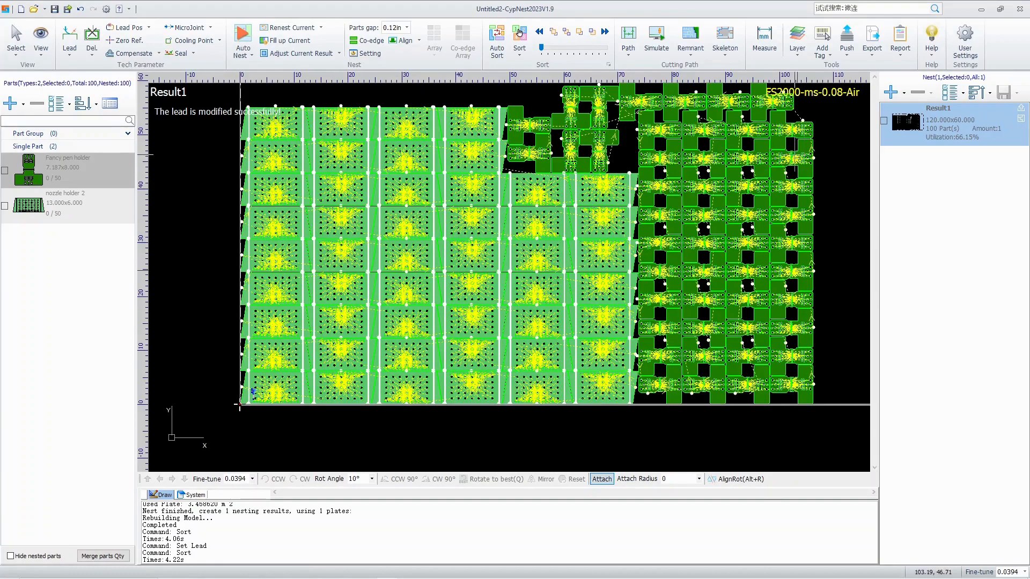
click(872, 37)
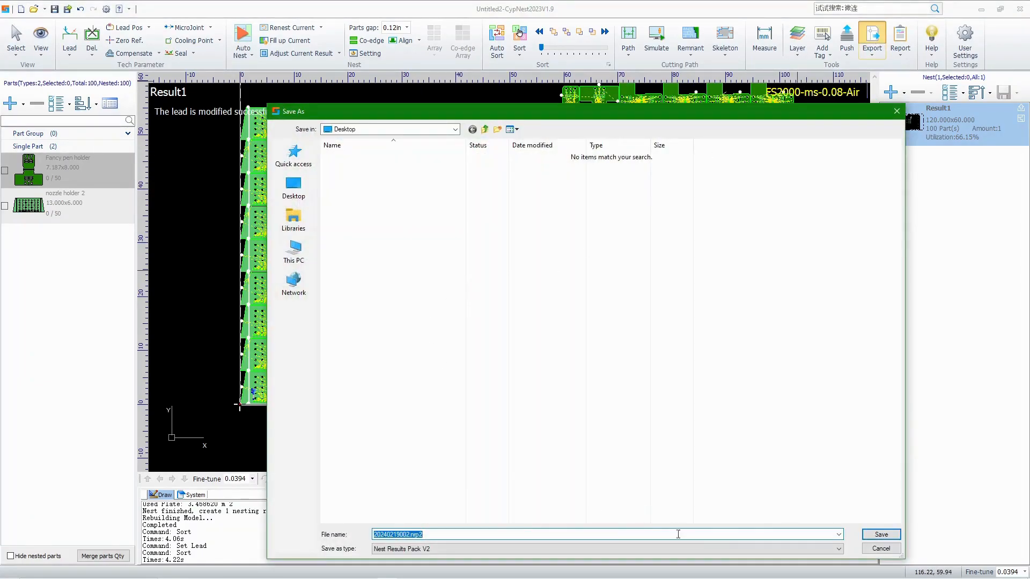
click(880, 534)
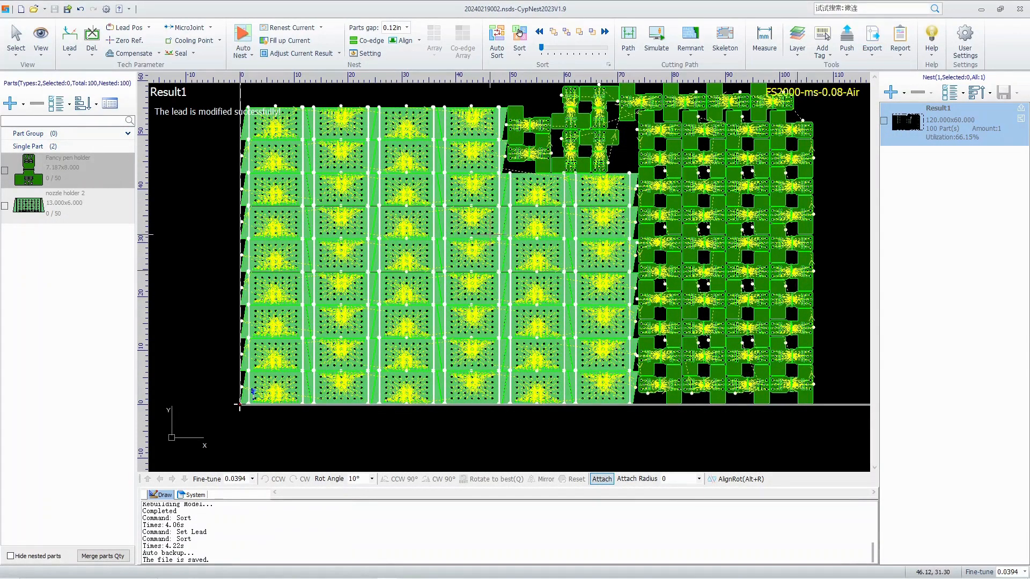
Generate the report for the nesting result.
click(901, 38)
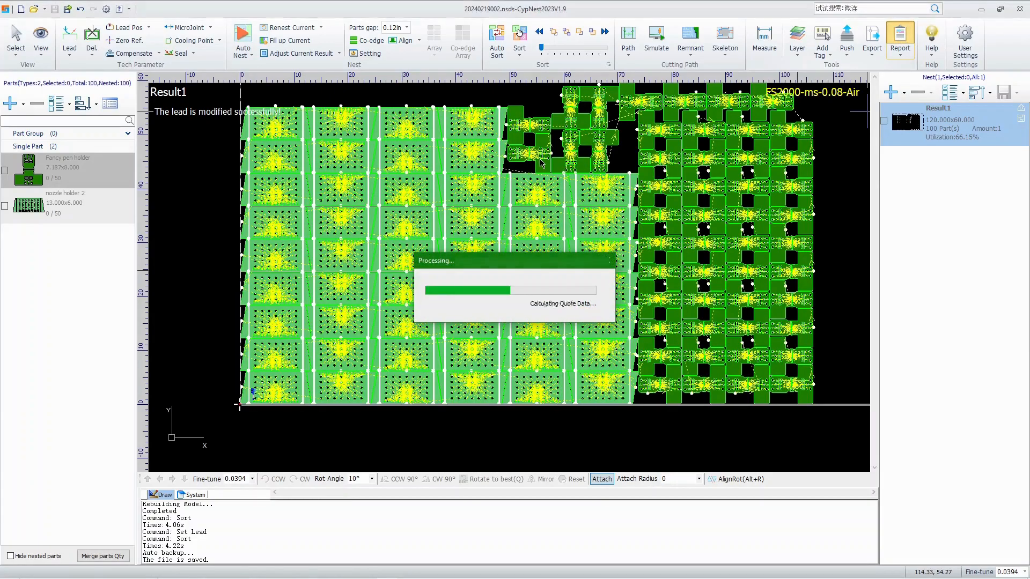